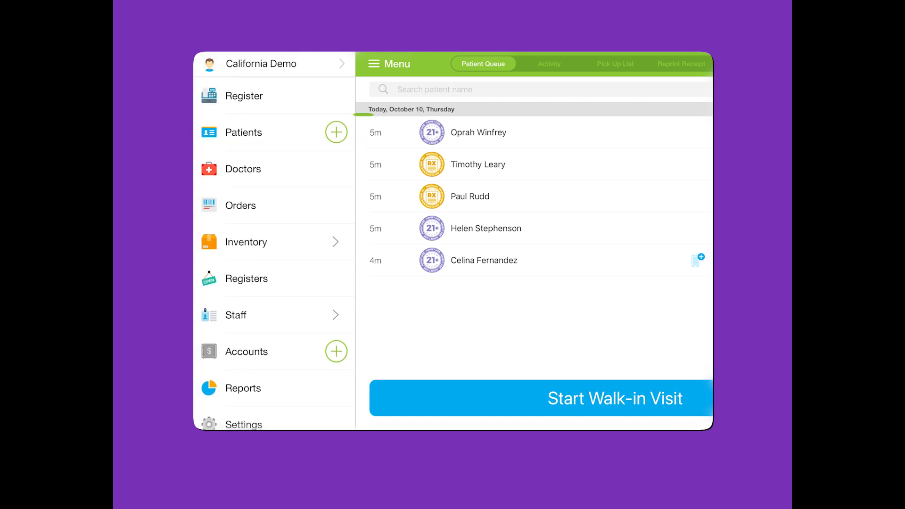
Open a blank Add Patient form with the plus button beside Patients in the side menu.
click(336, 132)
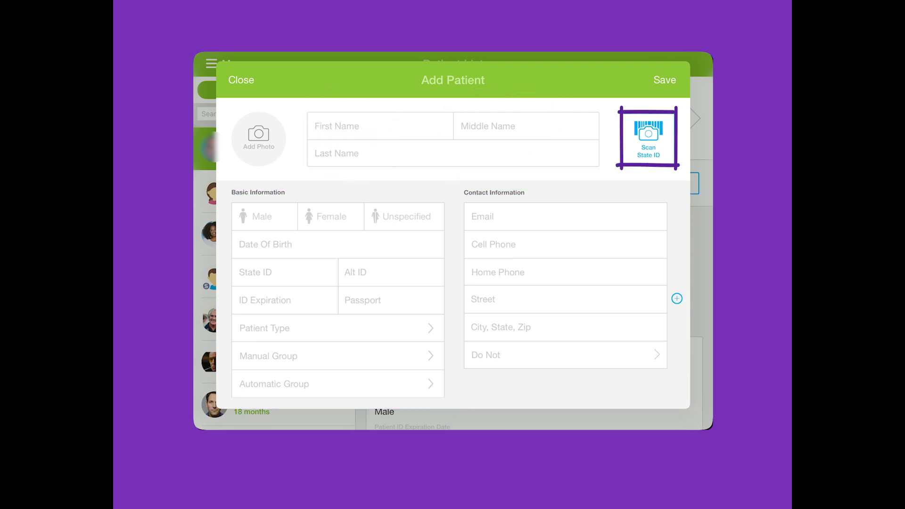
Scan the patient's state ID to auto-fill the new patient form.
click(649, 139)
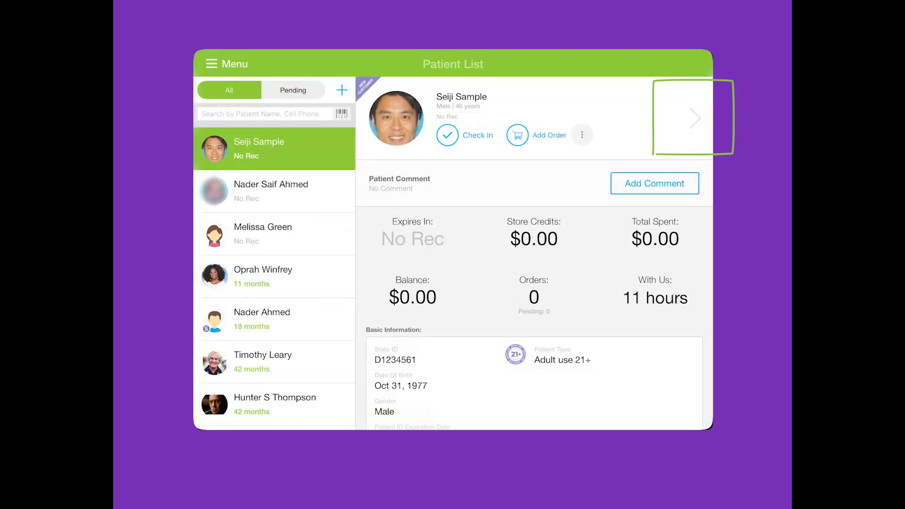
Open the new patient's profile and view its Documents & Images.
click(696, 118)
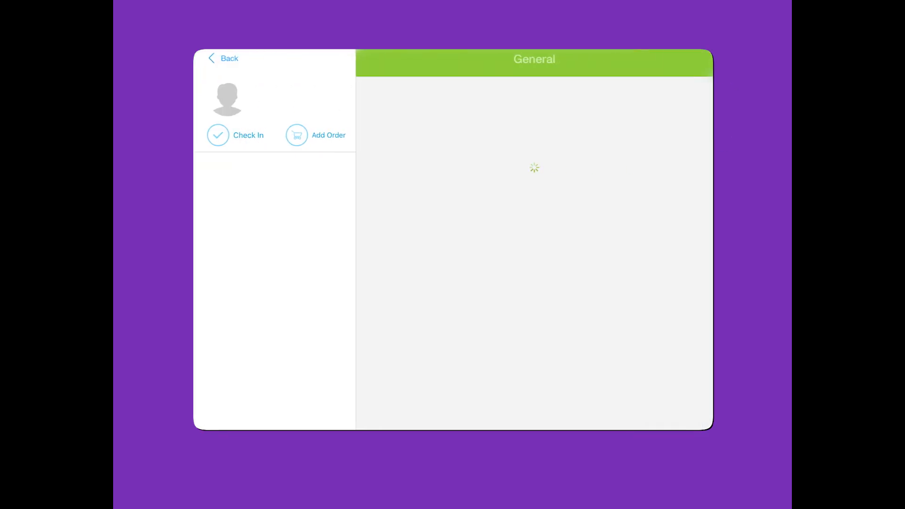
click(277, 317)
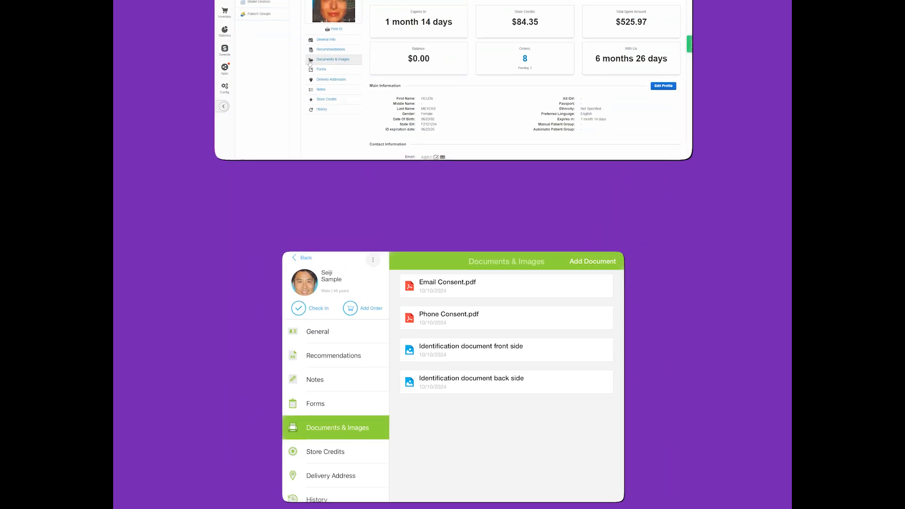
click(322, 139)
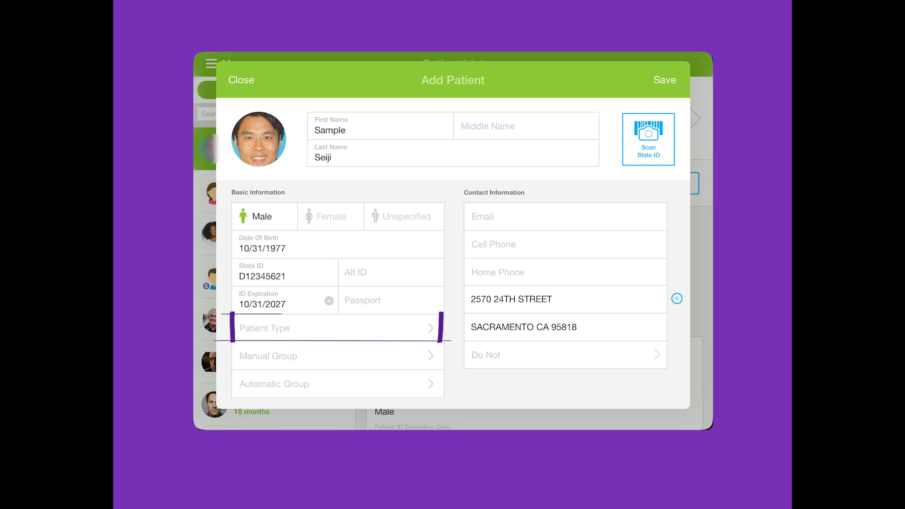
Set the scanned patient's type to Adult use 21+ on the Add Patient form.
click(338, 328)
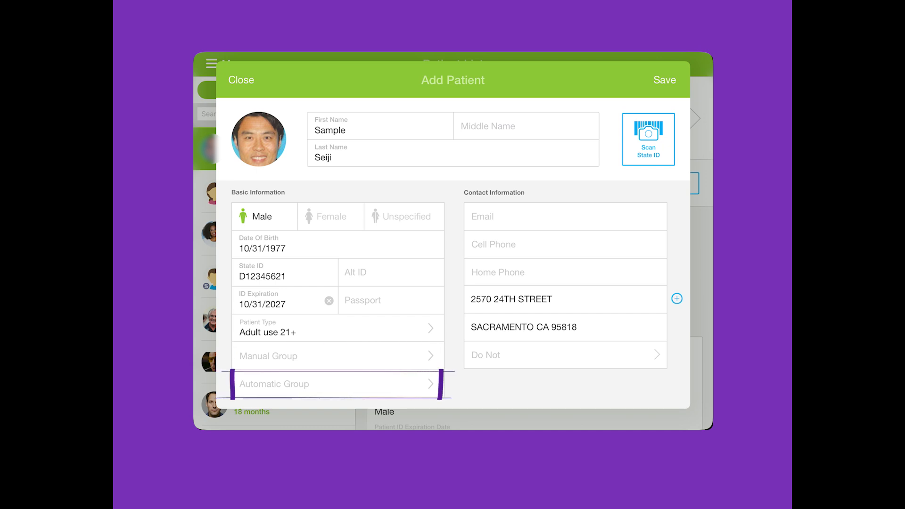
scroll(337, 301, down, 1)
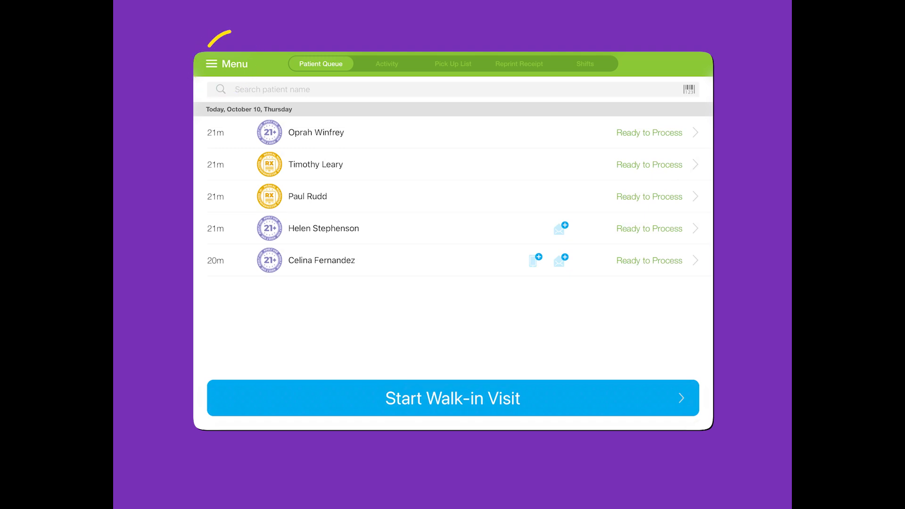
Switch on Easy Onboarding under Menu > Settings > Patients.
click(227, 64)
scroll(274, 254, down, 2)
click(243, 376)
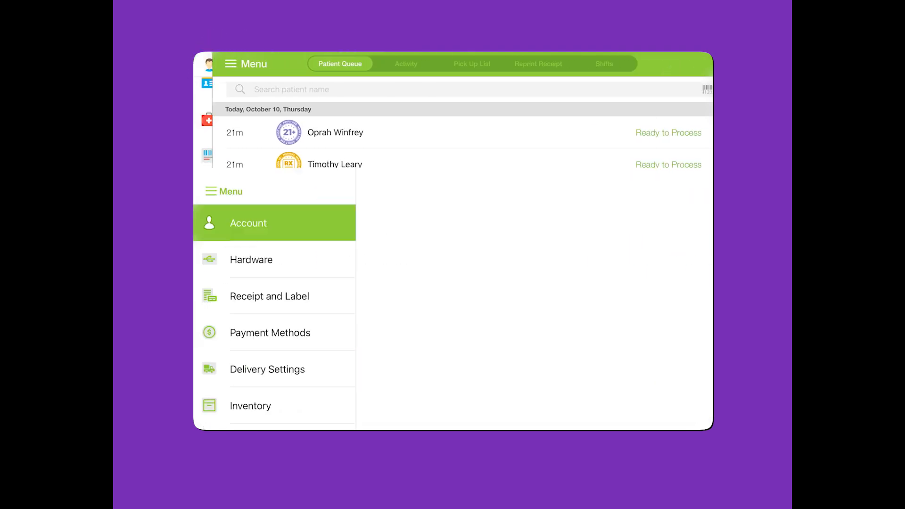
click(247, 315)
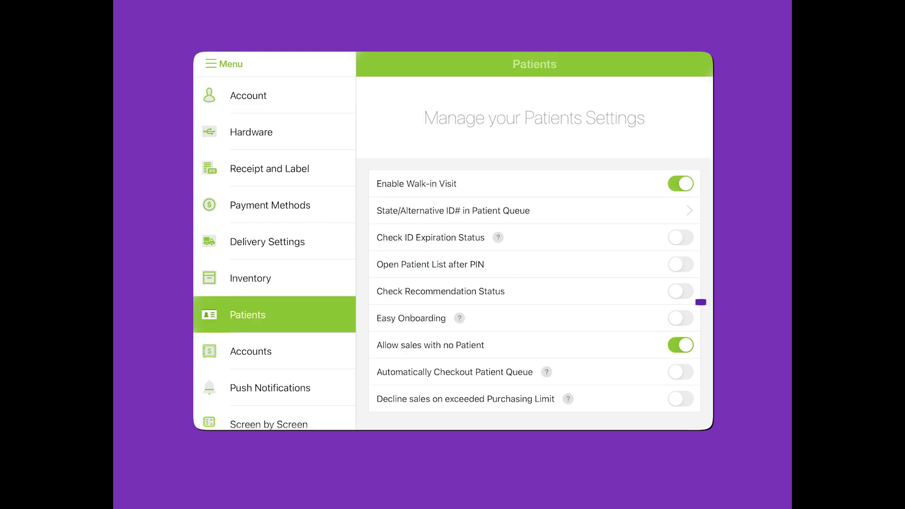
click(680, 319)
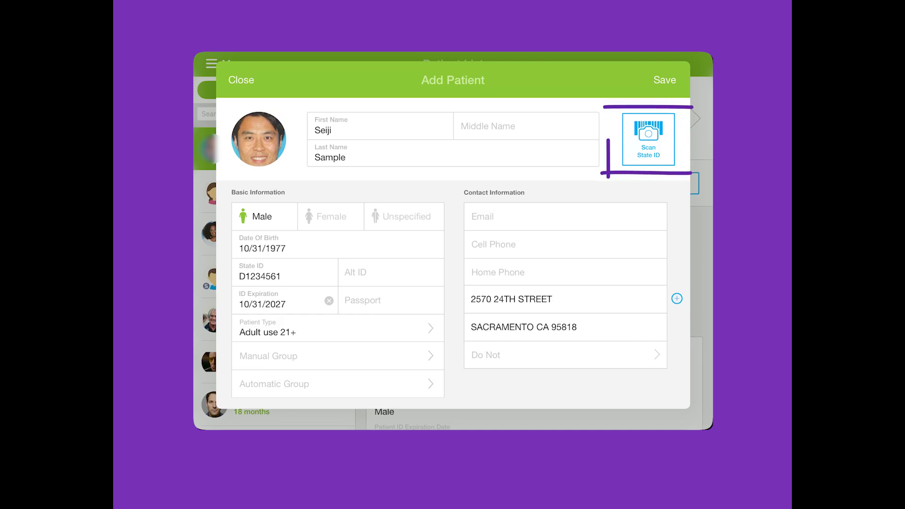
Save the patient, enter their cell phone number and sign and accept the SMS consent.
click(665, 80)
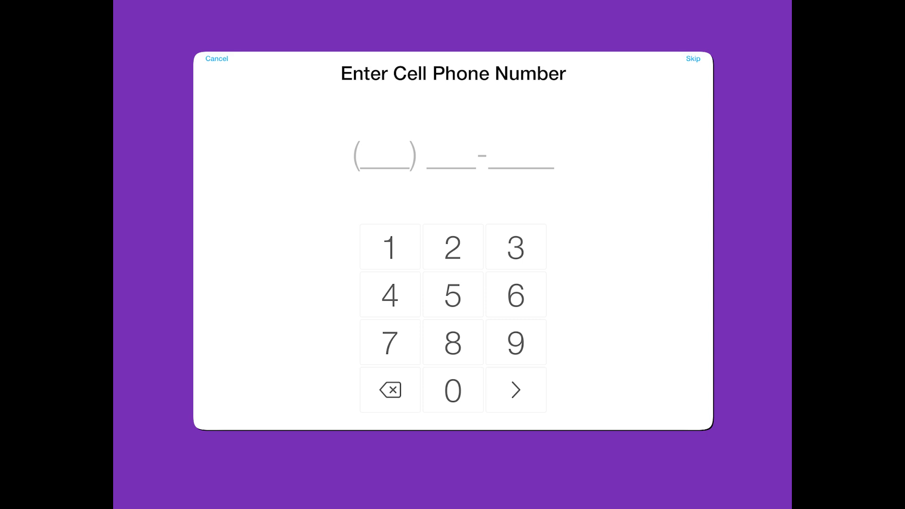
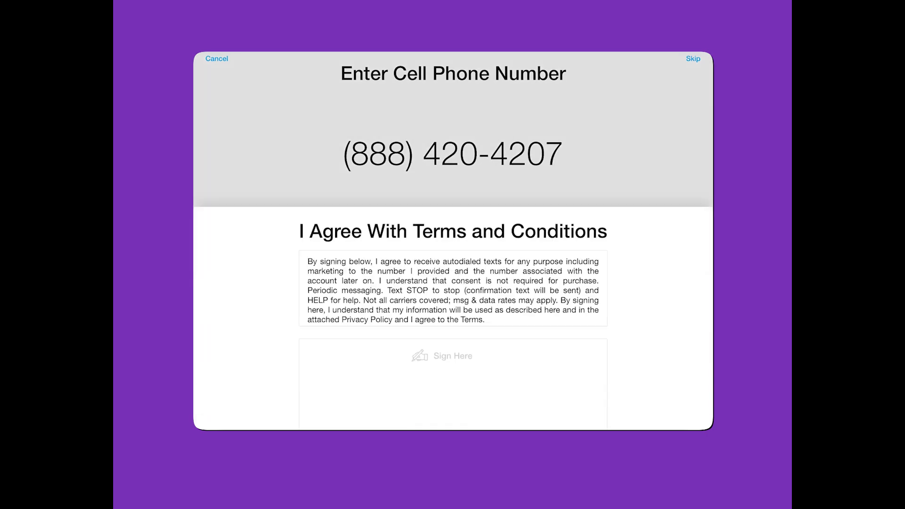
drag(432, 329, 521, 263)
drag(439, 265, 460, 286)
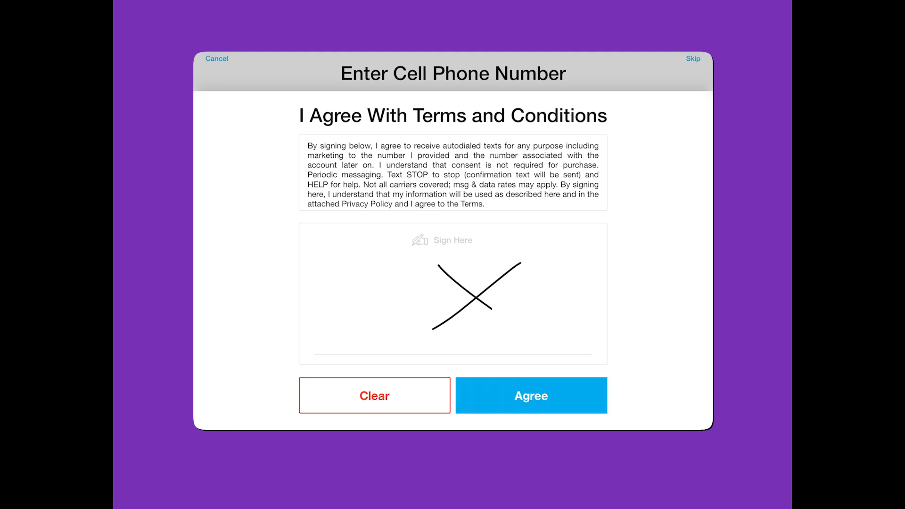
click(532, 396)
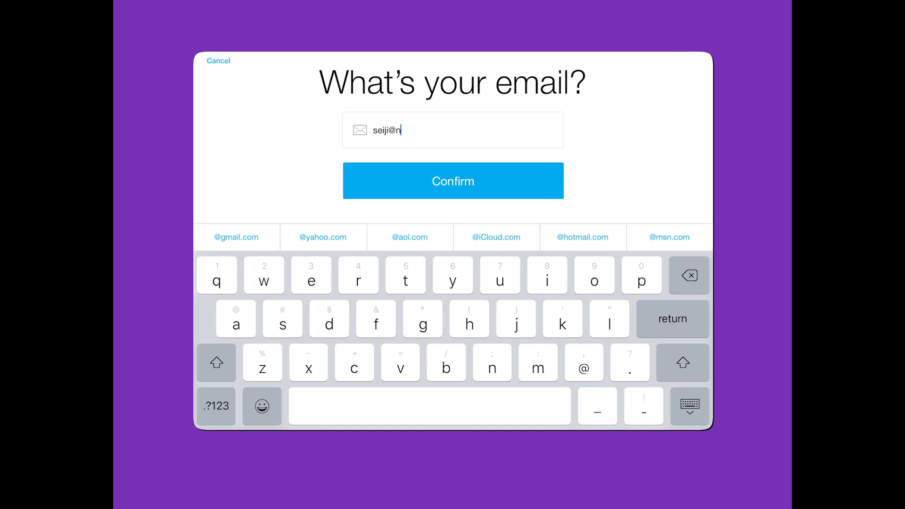
Enter and confirm the patient's email address, then sign and accept the email consent.
click(453, 181)
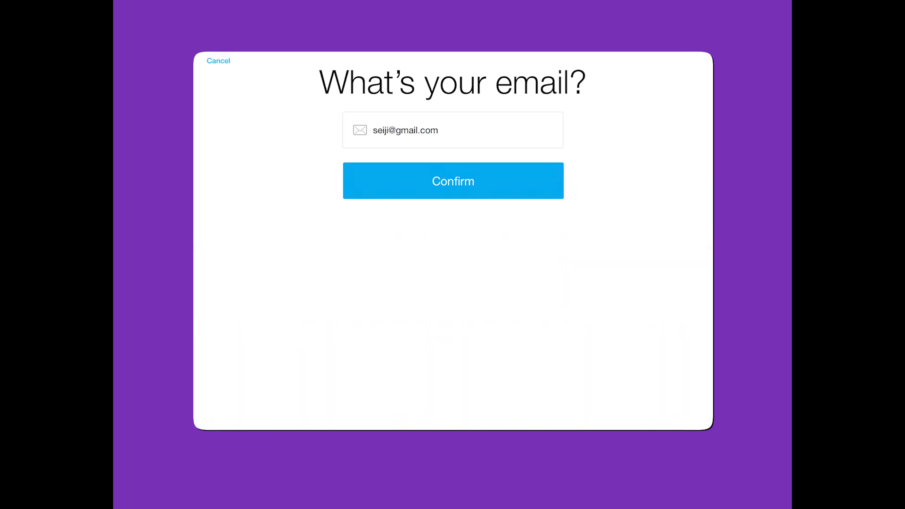
drag(514, 271, 429, 334)
drag(451, 270, 493, 306)
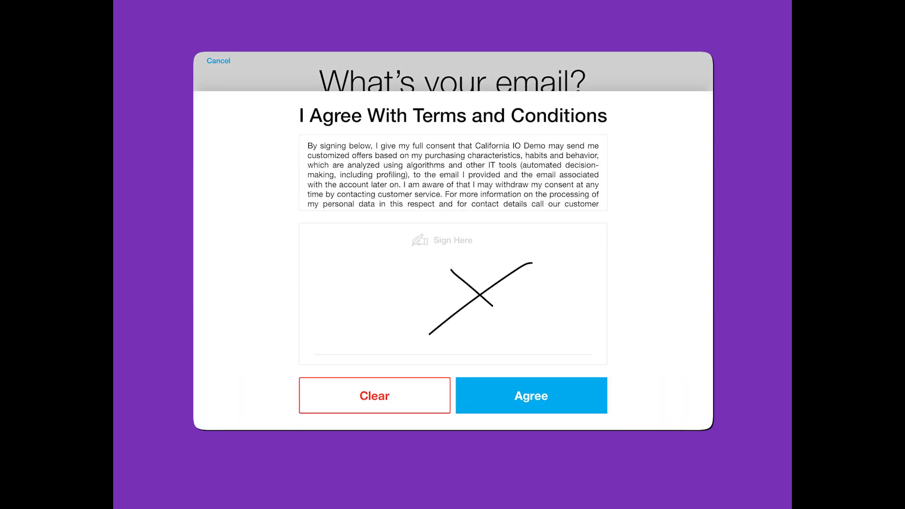
click(532, 396)
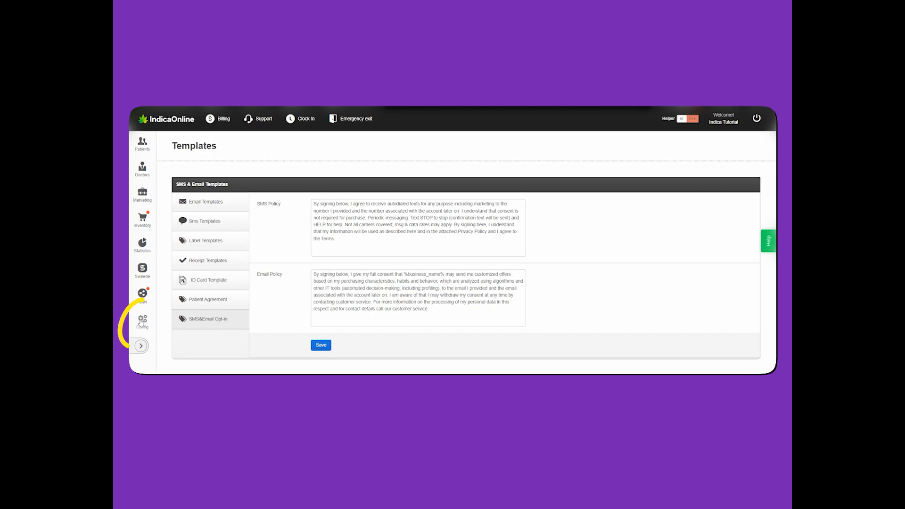
Bring up the SMS & Email Opt-in templates from Config > Templates in the back office.
click(141, 323)
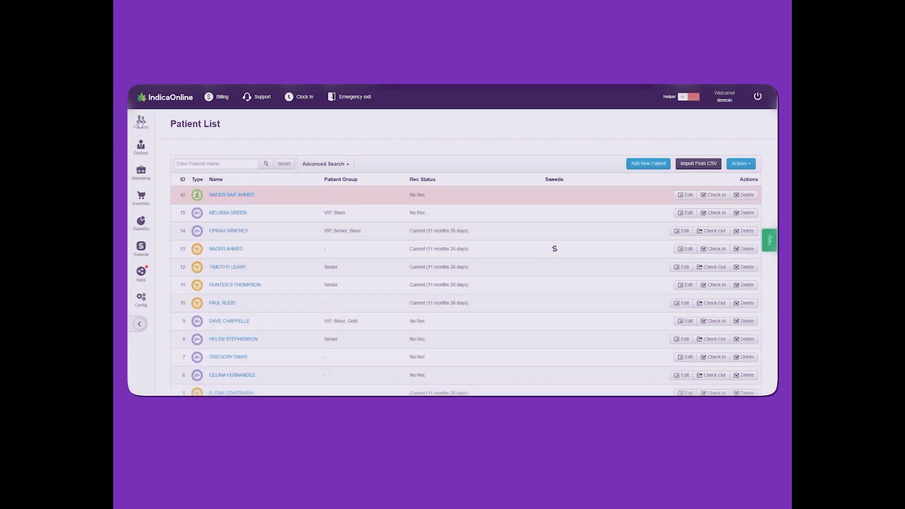
Load the blank back-office Add Patient form from the Patients submenu.
click(140, 122)
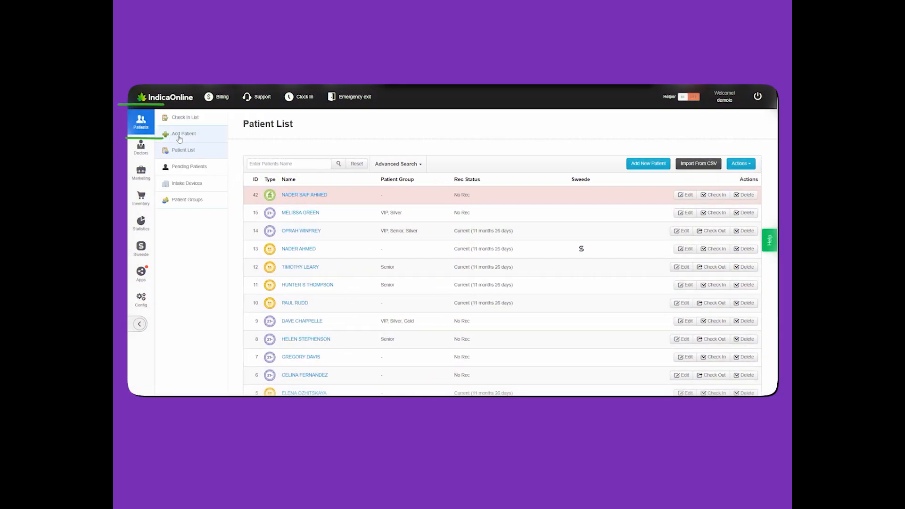
click(189, 134)
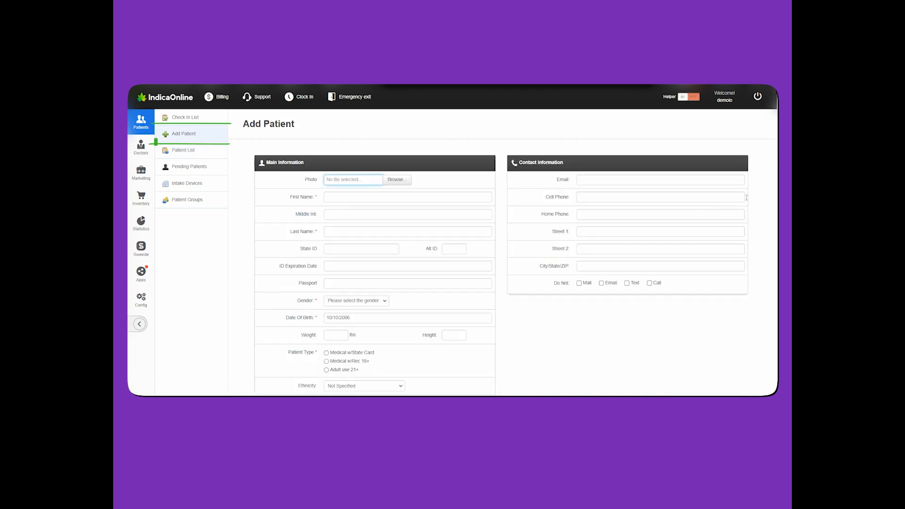
scroll(500, 253, down, 1)
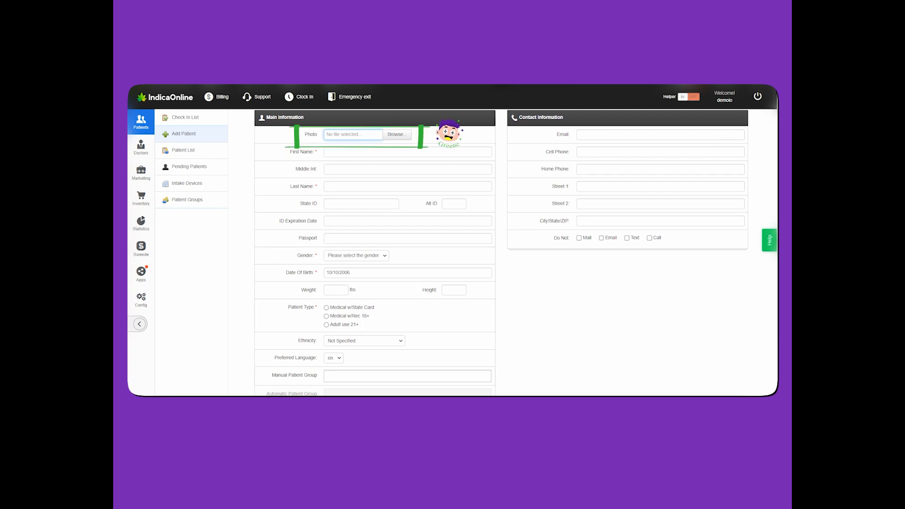
Enter the patient's first, middle and last name.
click(467, 152)
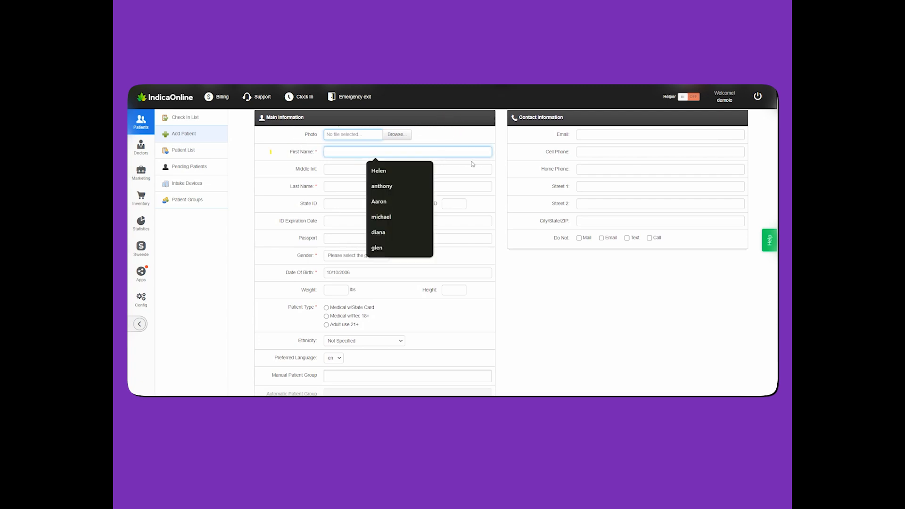
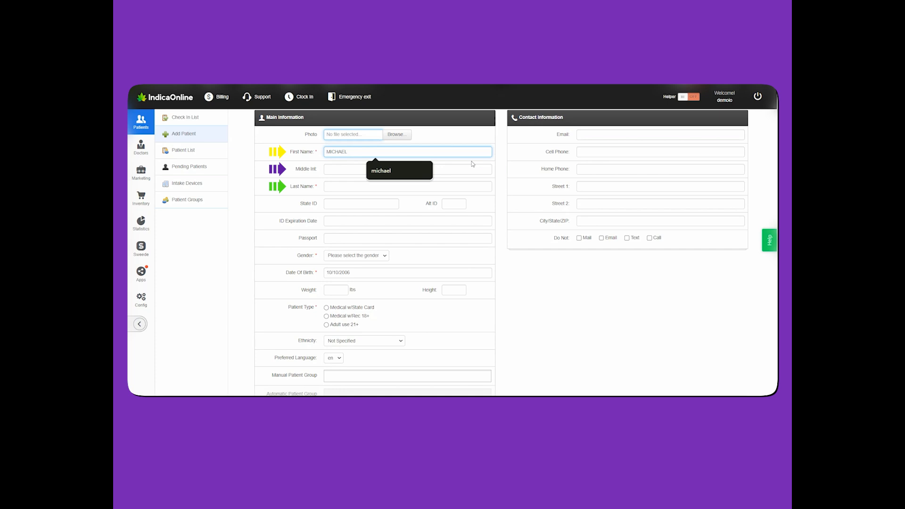
click(465, 174)
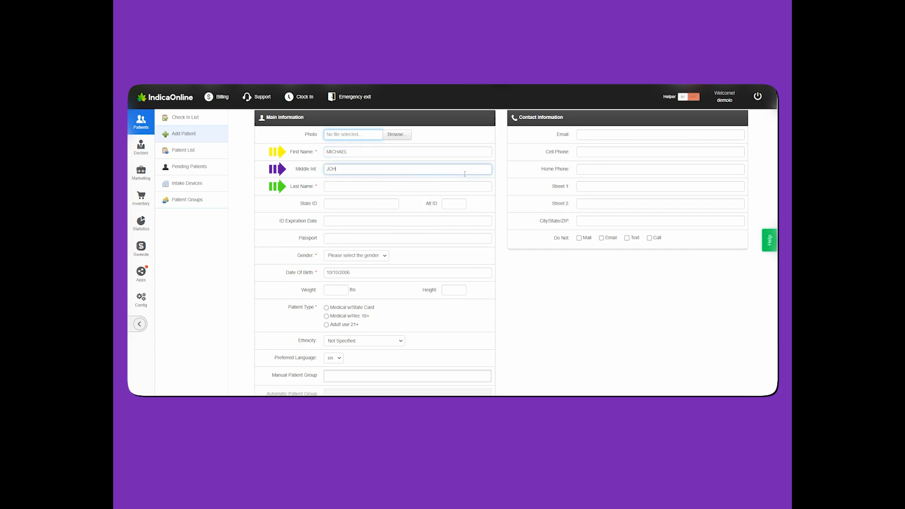
key(Tab)
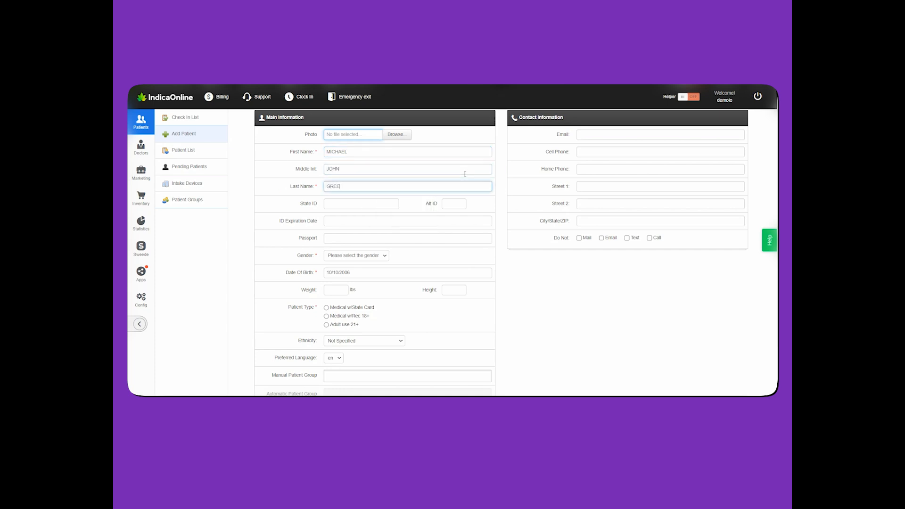
click(587, 292)
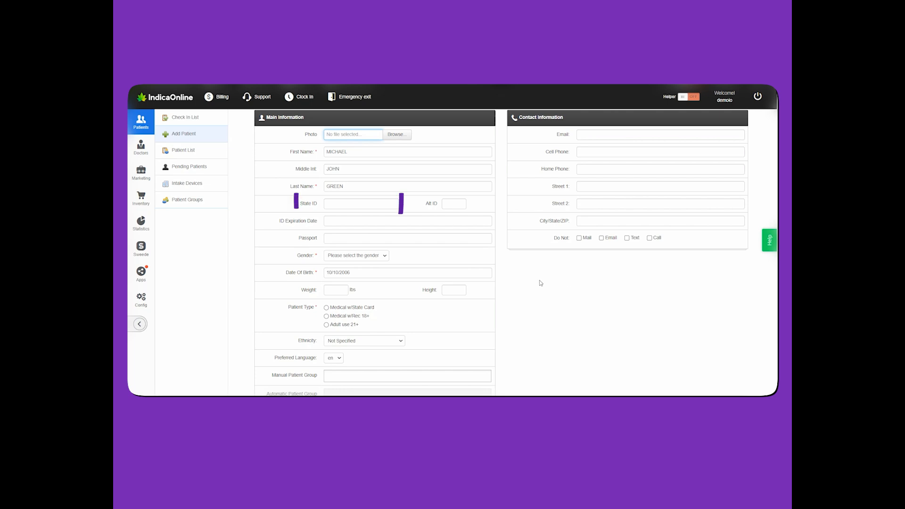
Fill the state ID from a saved entry and set the ID expiration date to 10/31/2027.
click(376, 205)
click(384, 220)
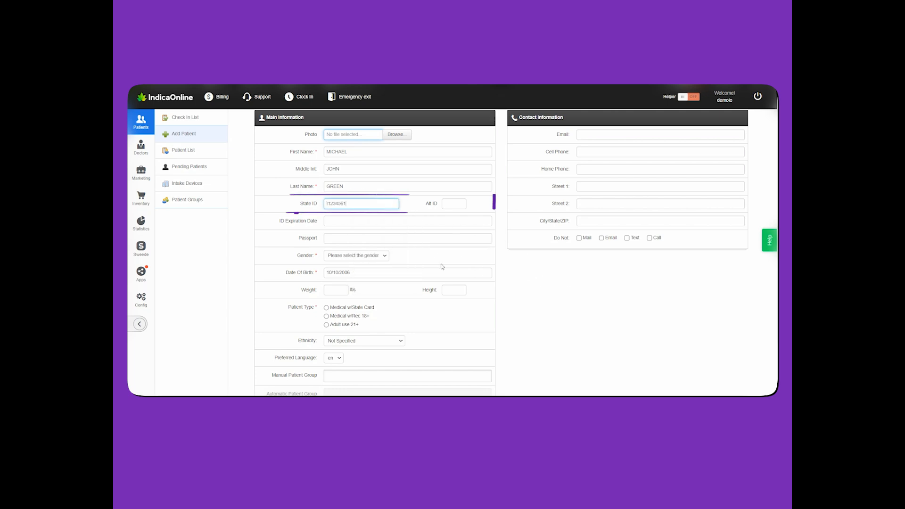
click(388, 225)
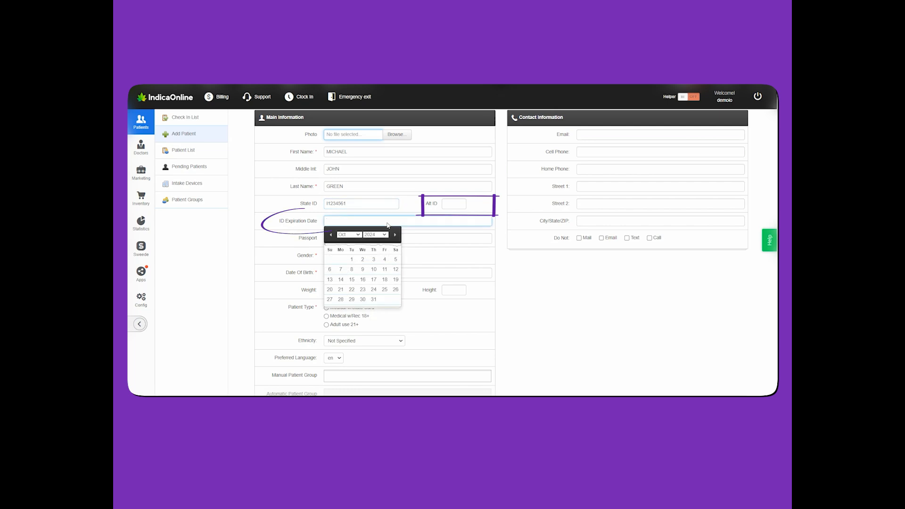
click(383, 234)
click(371, 187)
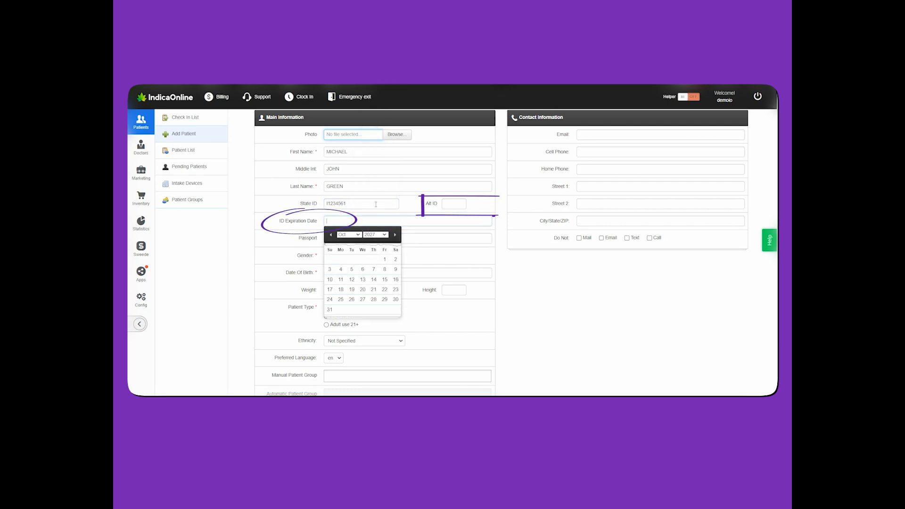
click(331, 309)
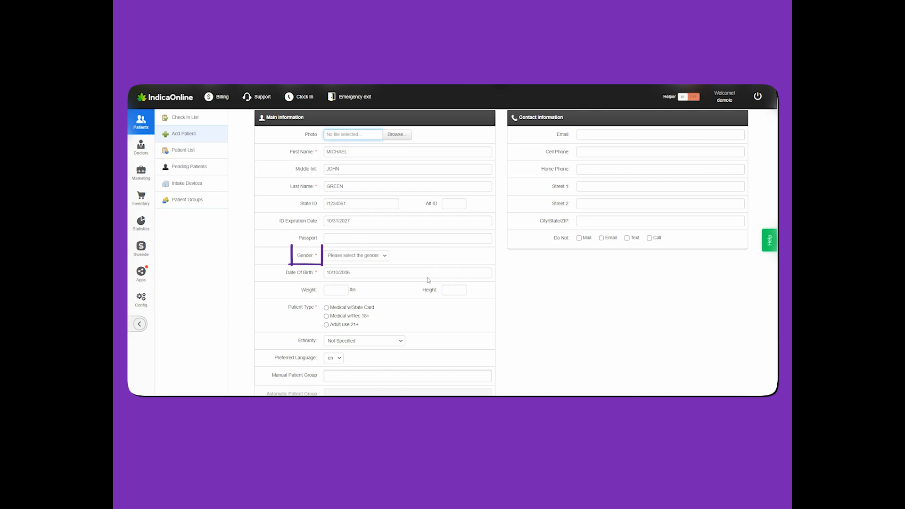
click(384, 258)
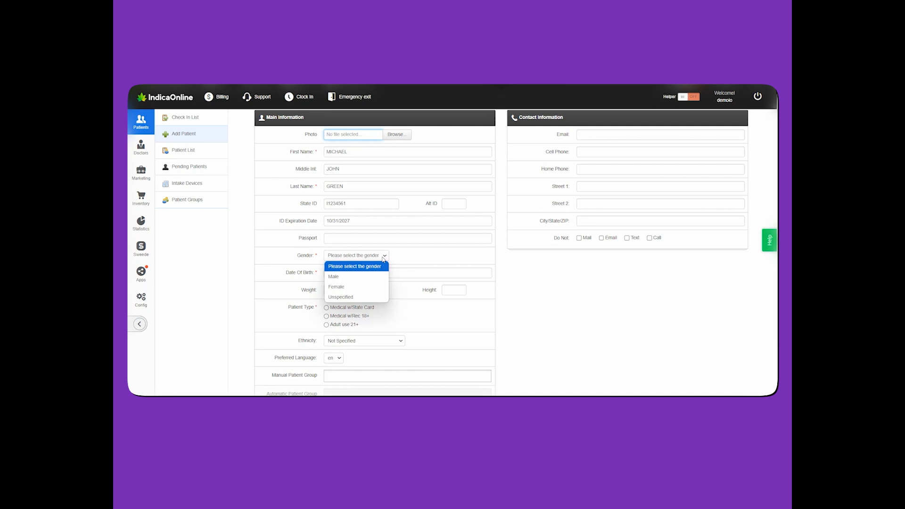
click(374, 277)
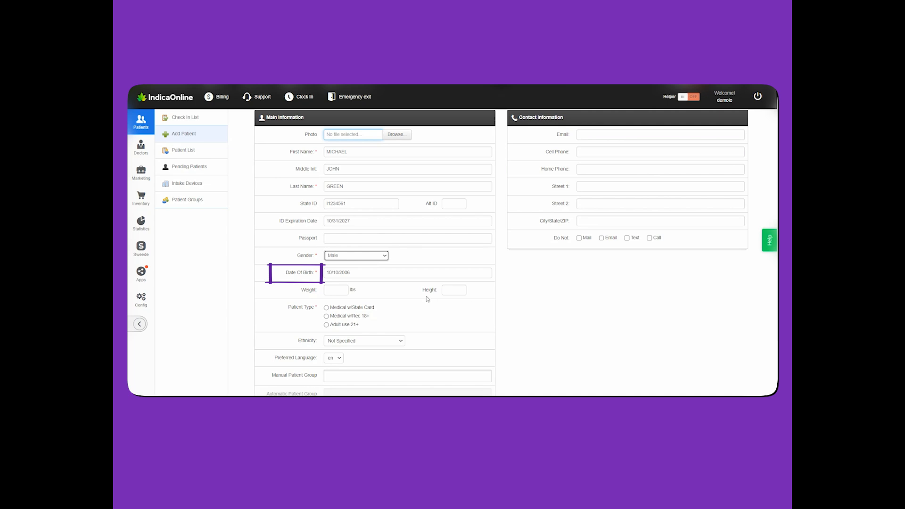
click(391, 275)
click(384, 286)
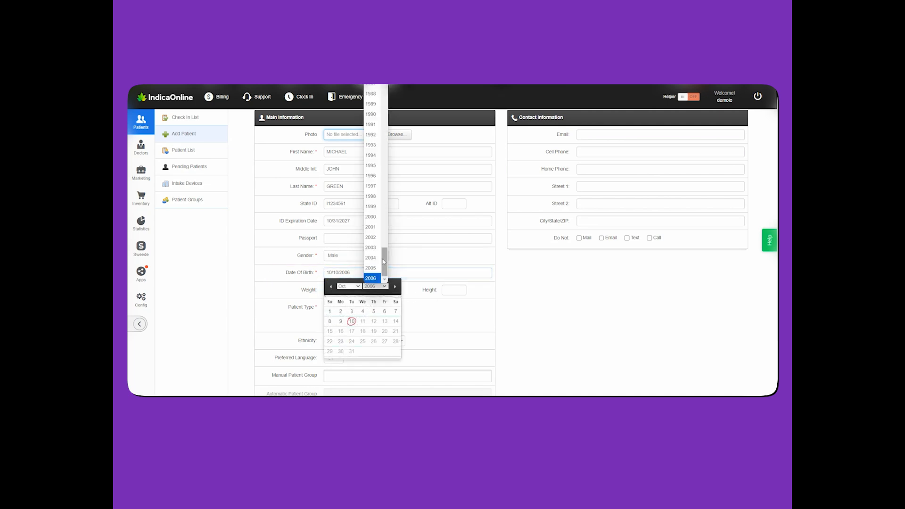
scroll(374, 206, up, 8)
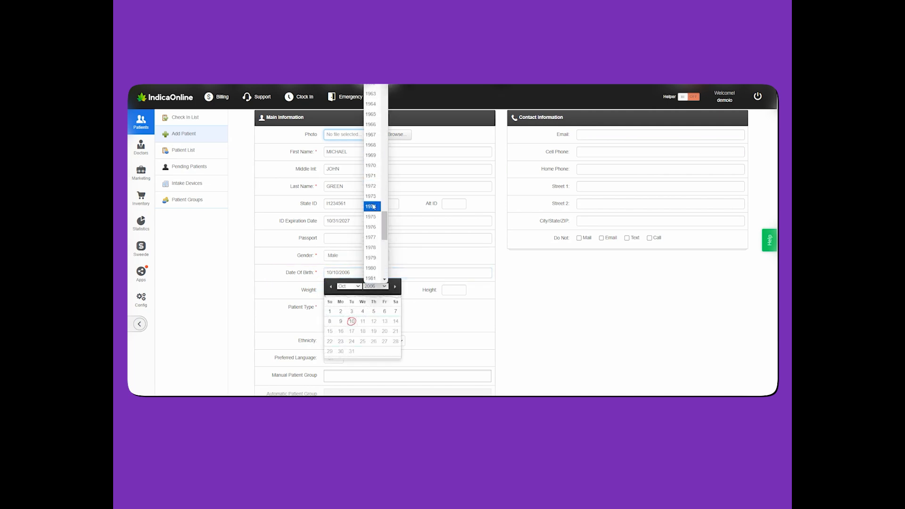
click(371, 237)
click(358, 286)
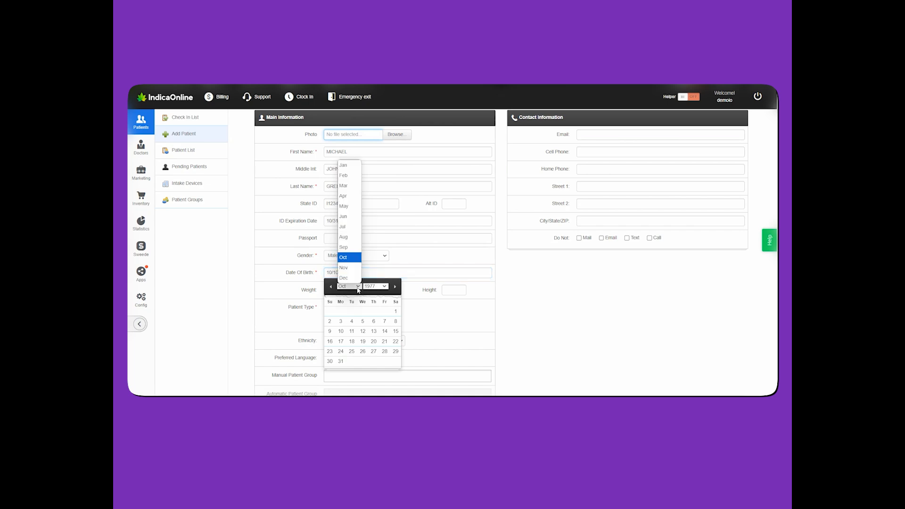
click(354, 239)
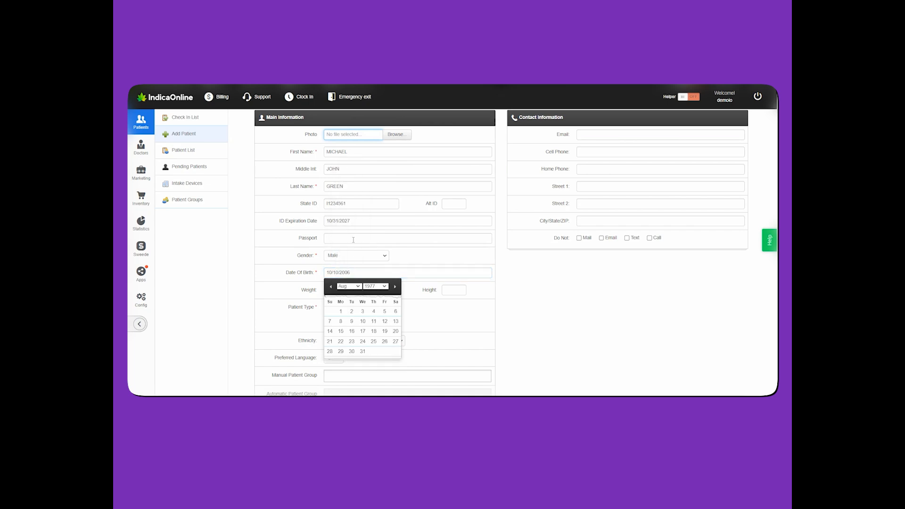
click(363, 351)
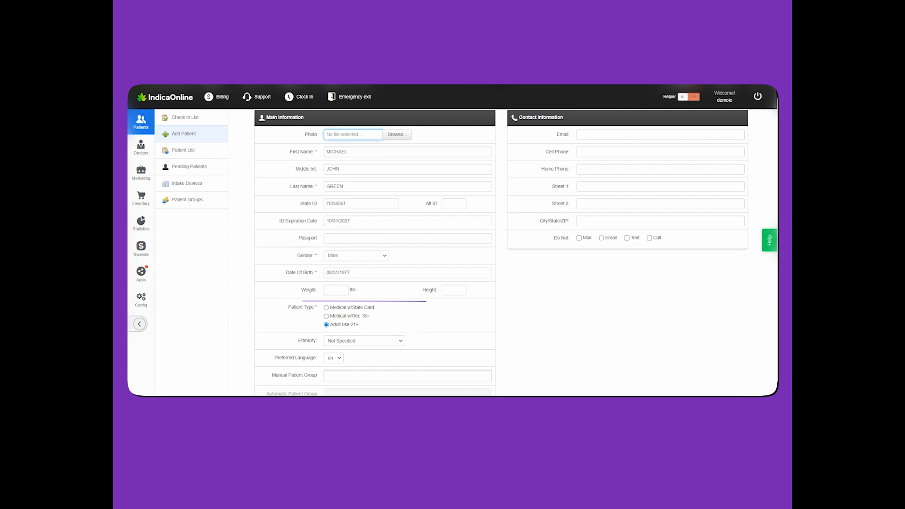
scroll(502, 253, down, 1)
scroll(501, 253, down, 2)
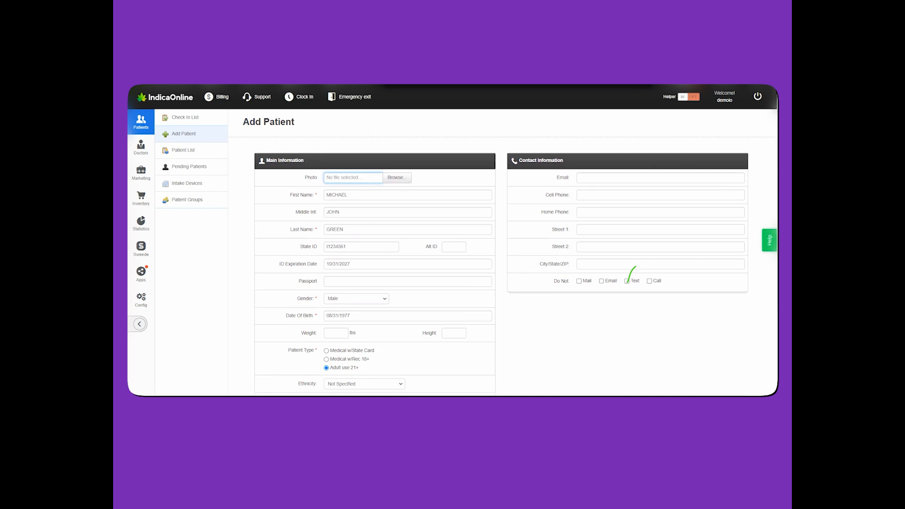
scroll(699, 308, down, 3)
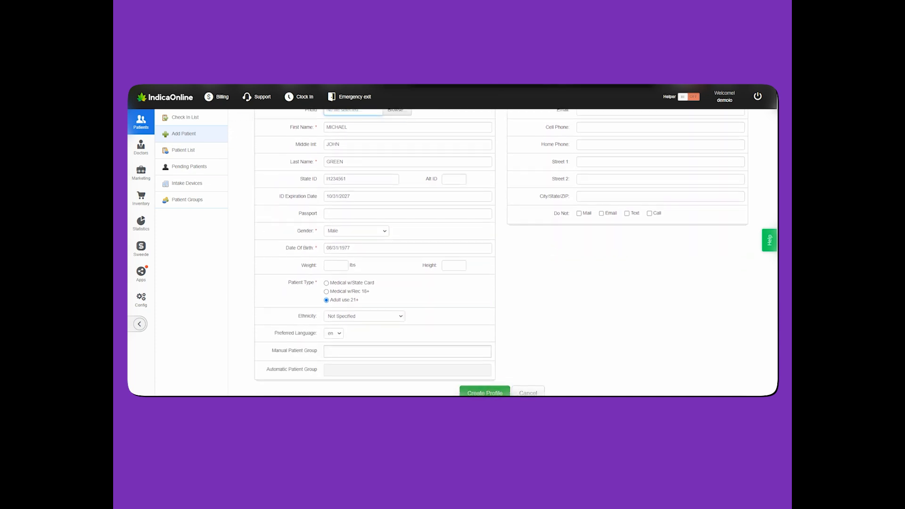